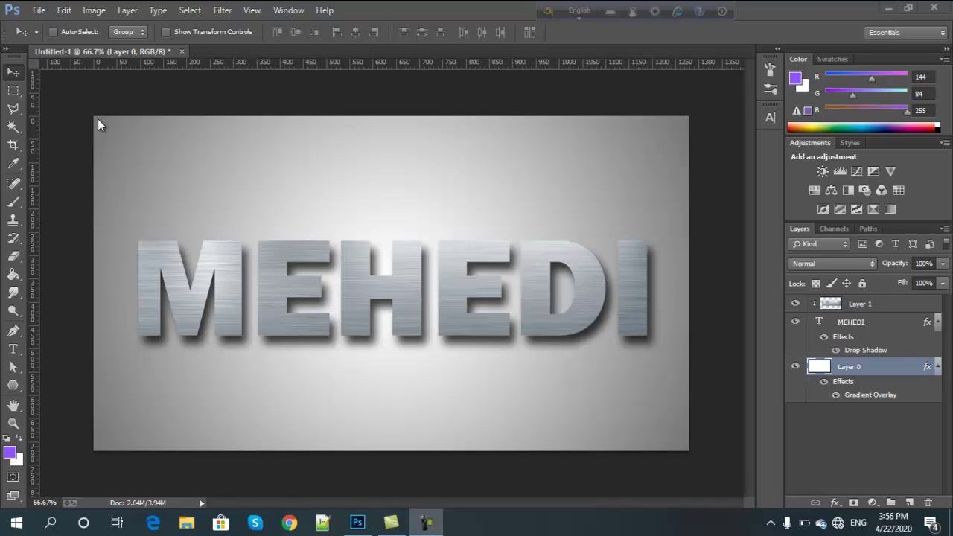
# Create a new white 1280×720 px, 300 ppi document and dock it as a tab beside Untitled-1.
pyautogui.click(37, 11)
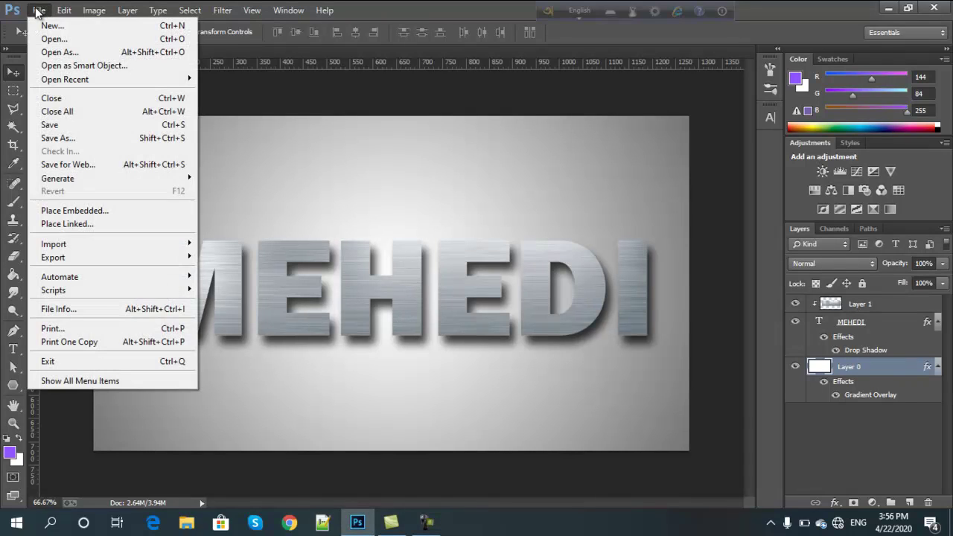
pyautogui.click(72, 25)
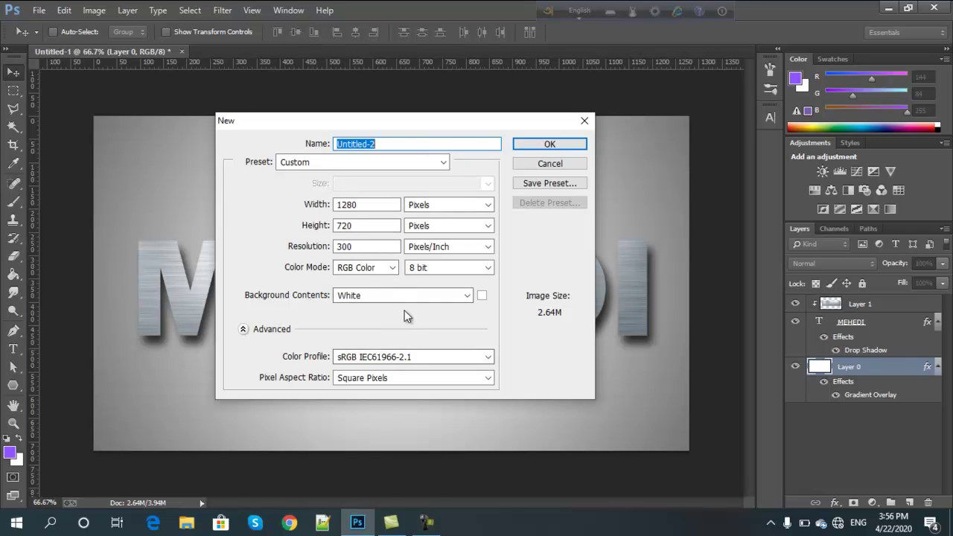
pyautogui.click(542, 147)
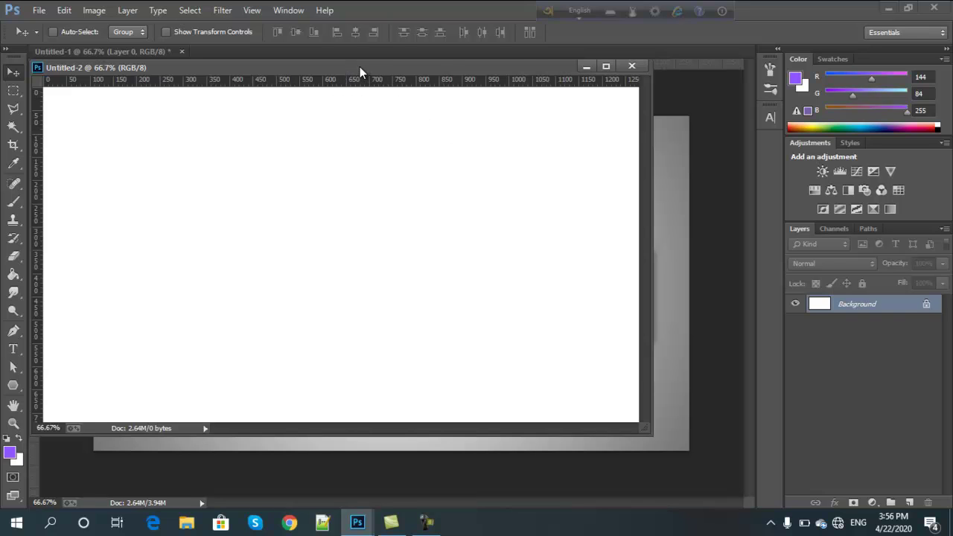
pyautogui.moveTo(360, 66); pyautogui.dragTo(405, 62)
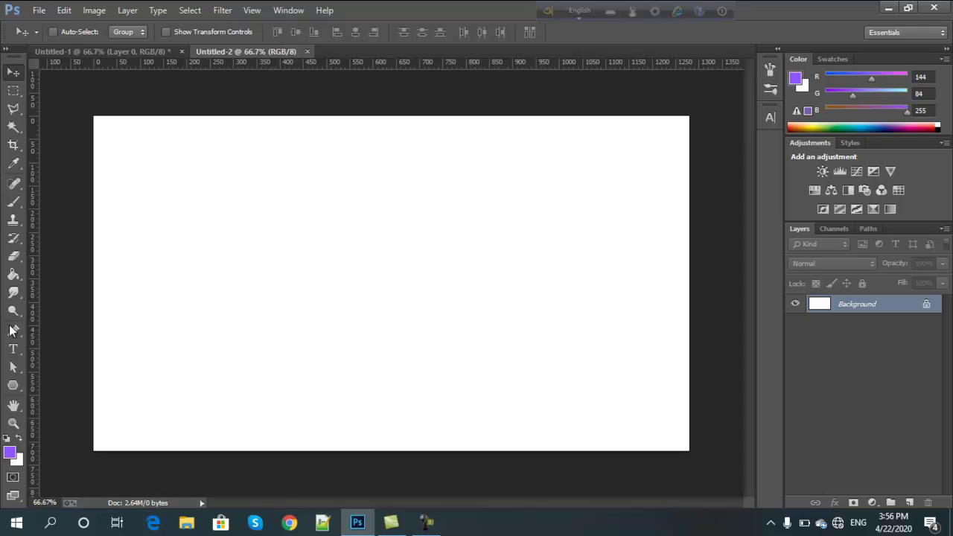
# Type MEHEDI in bold red on a new type layer and move it toward the canvas centre.
pyautogui.click(12, 349)
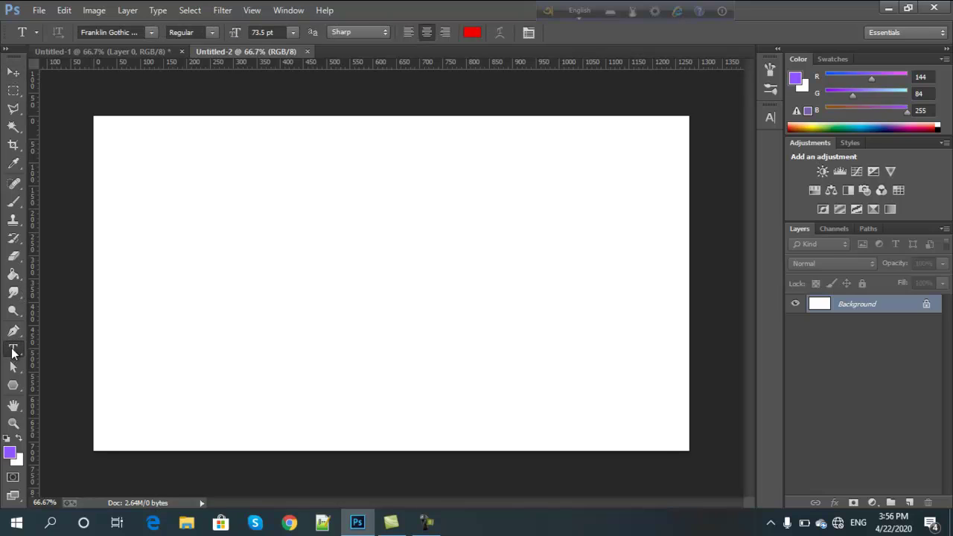
pyautogui.click(257, 289)
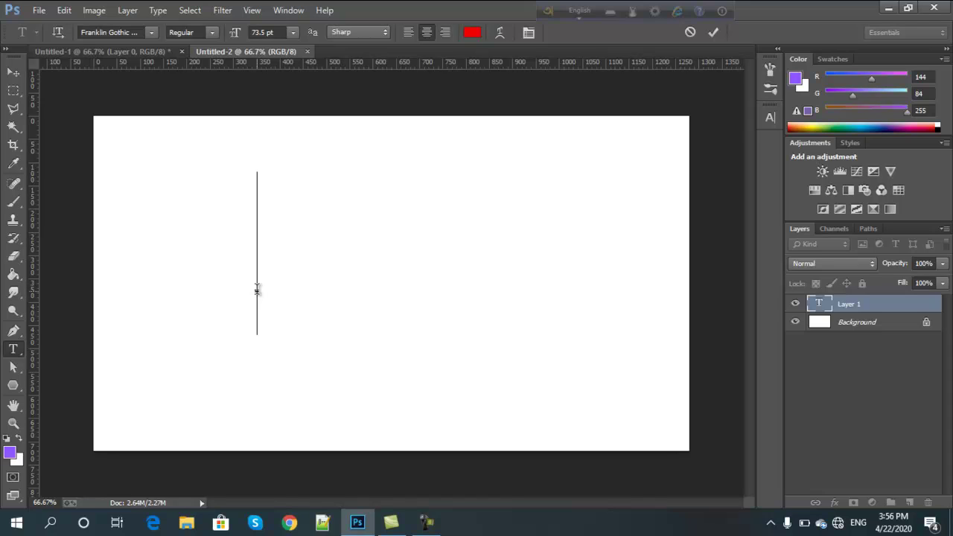
pyautogui.write('M')
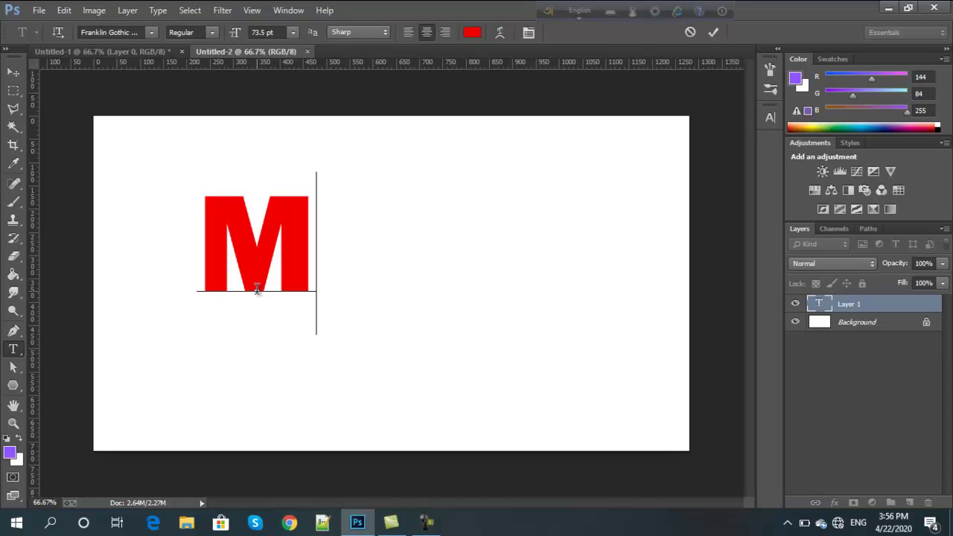
pyautogui.write('EH')
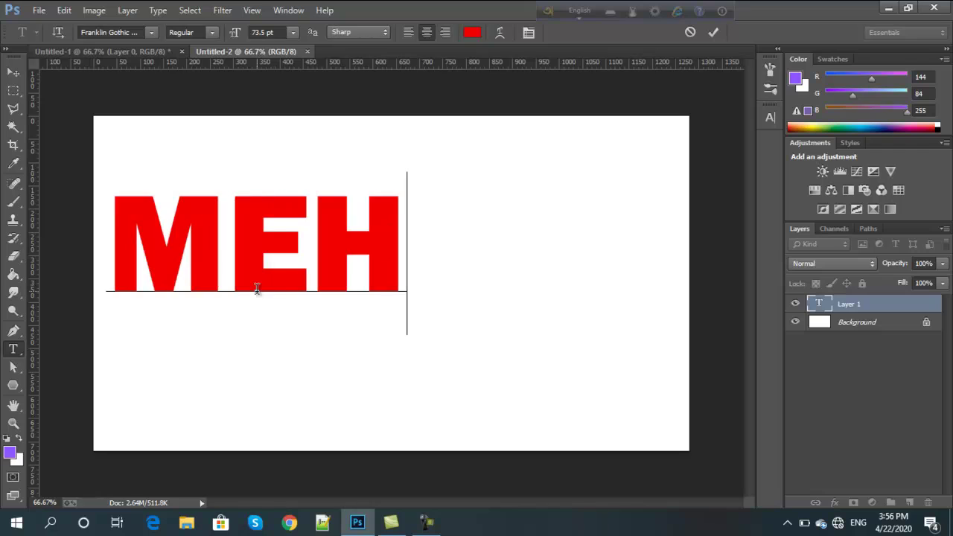
pyautogui.write('EDI')
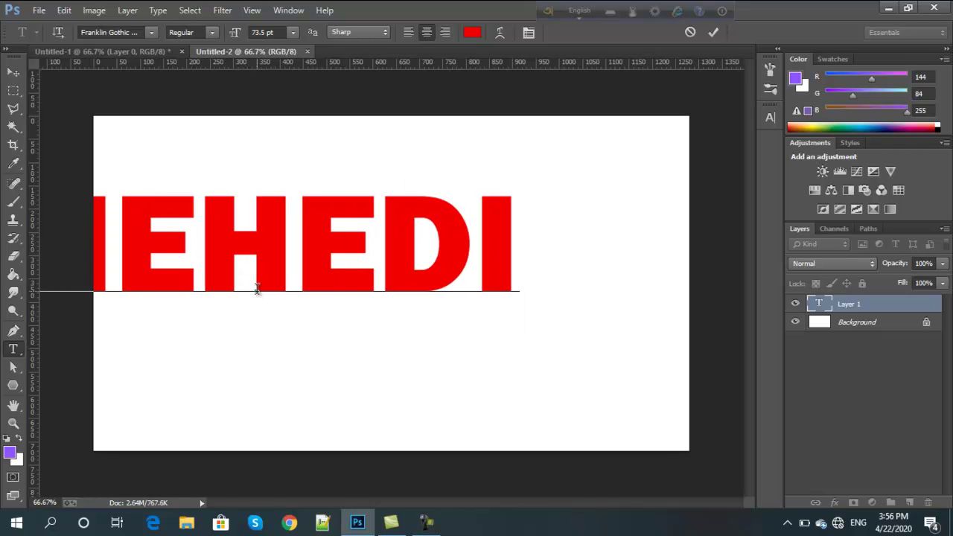
pyautogui.click(13, 72)
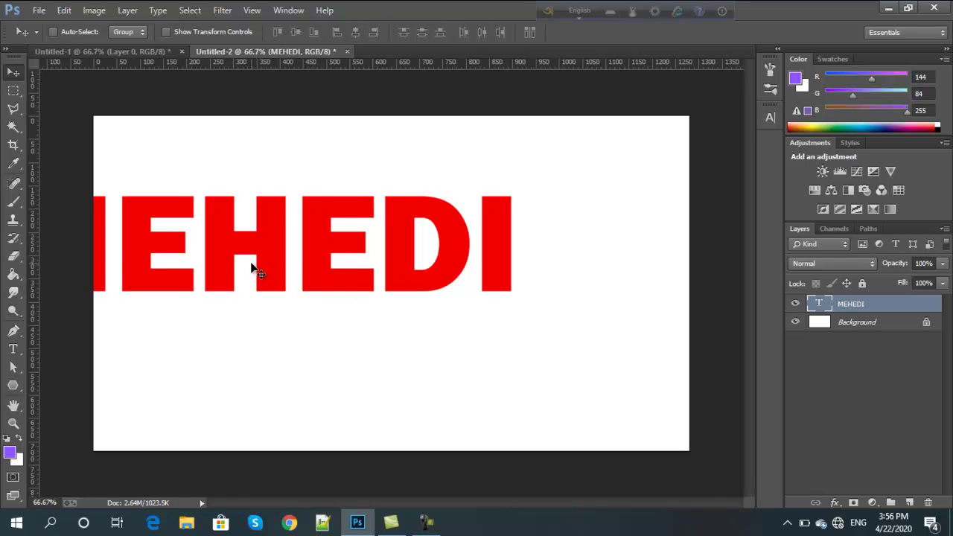
pyautogui.moveTo(252, 268); pyautogui.dragTo(392, 300)
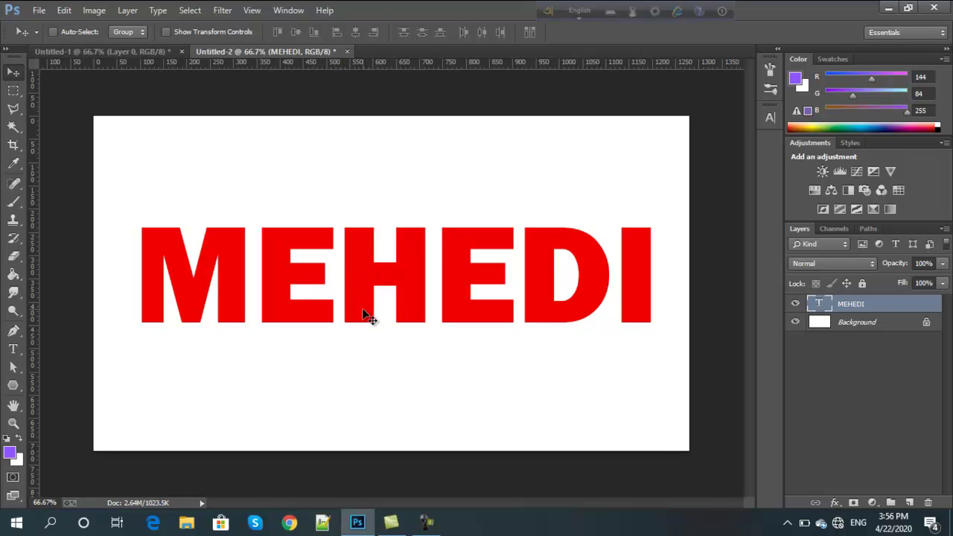
# Unlock the Background as Layer 0, centre MEHEDI vertically and horizontally, then reselect the text layer.
pyautogui.click(927, 325)
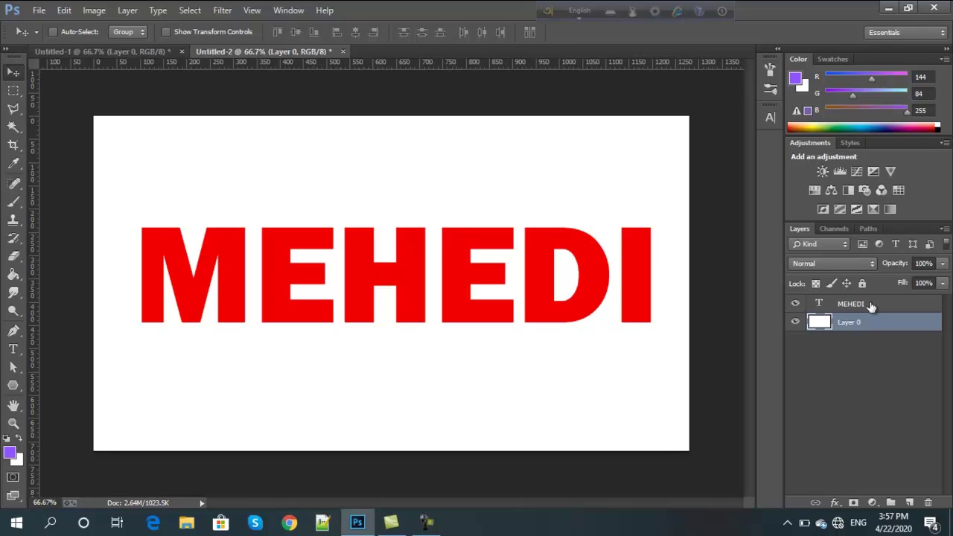
pyautogui.keyDown('shift'); pyautogui.click(871, 307); pyautogui.keyUp('shift')
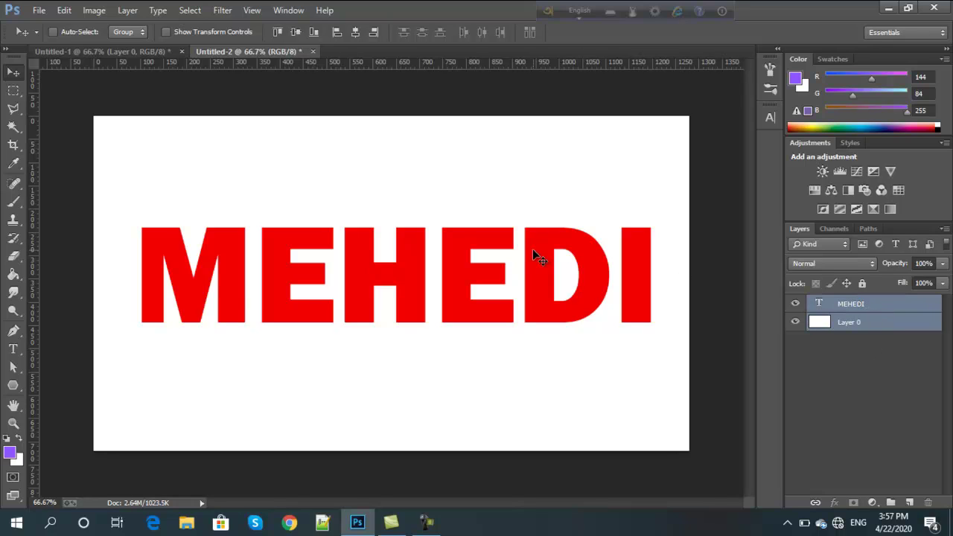
pyautogui.click(294, 32)
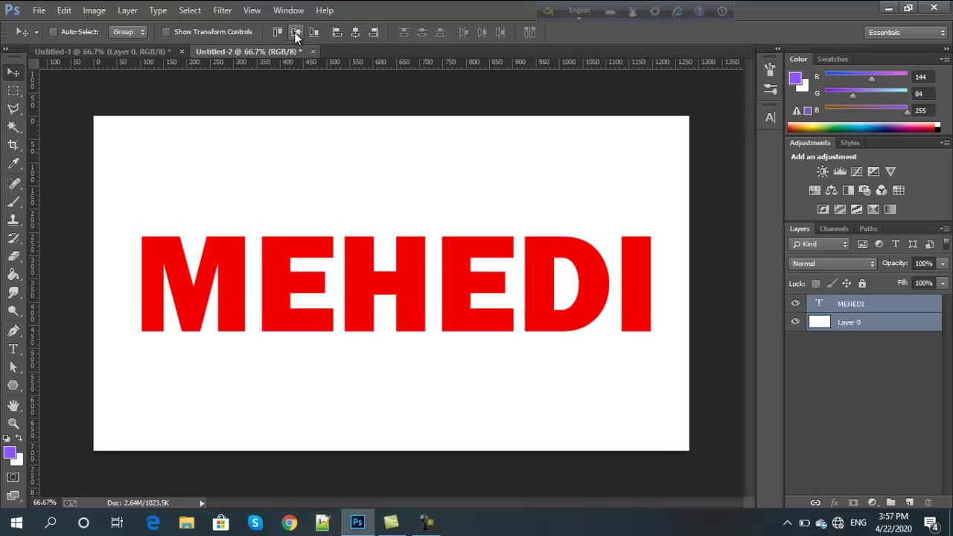
pyautogui.click(354, 35)
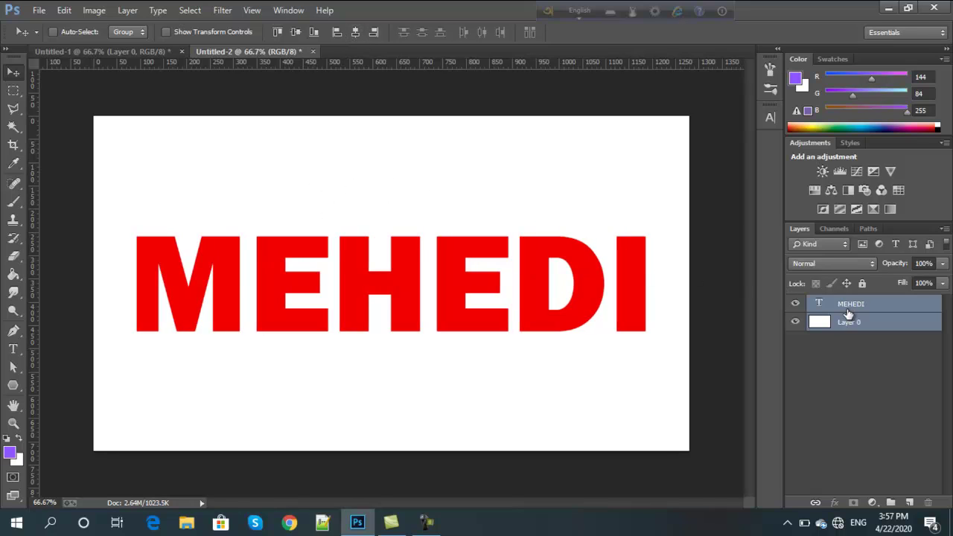
pyautogui.click(883, 310)
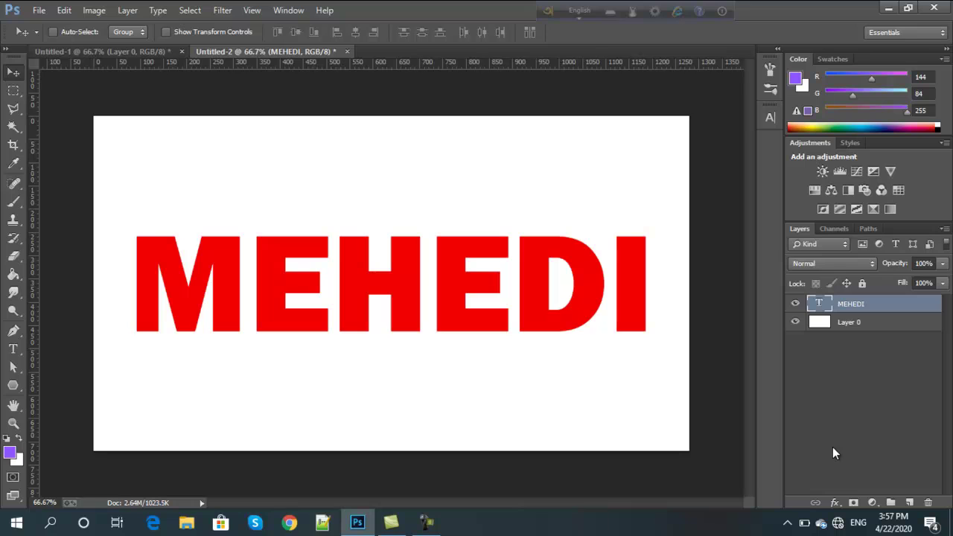
# Add a Multiply drop shadow to MEHEDI at 120° with 21 px distance and size.
pyautogui.click(834, 503)
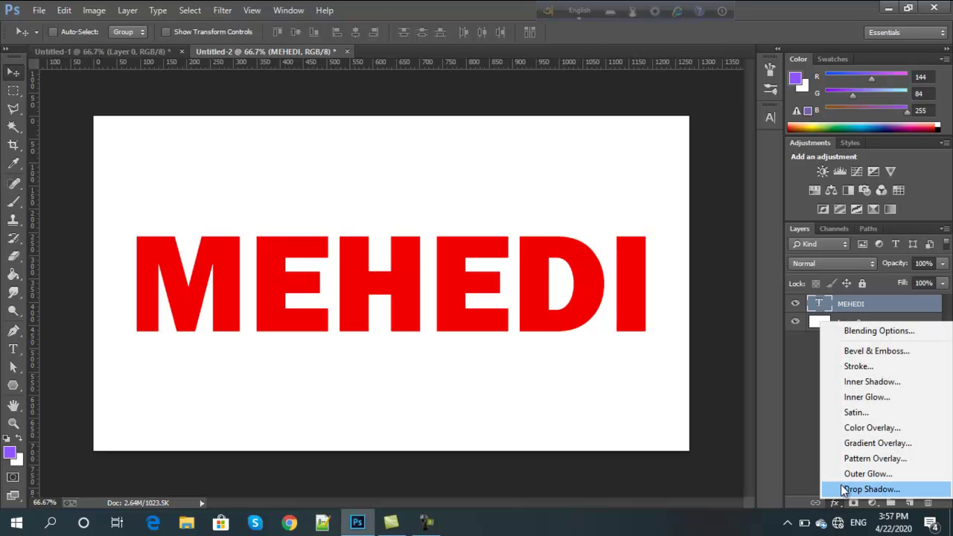
pyautogui.click(855, 489)
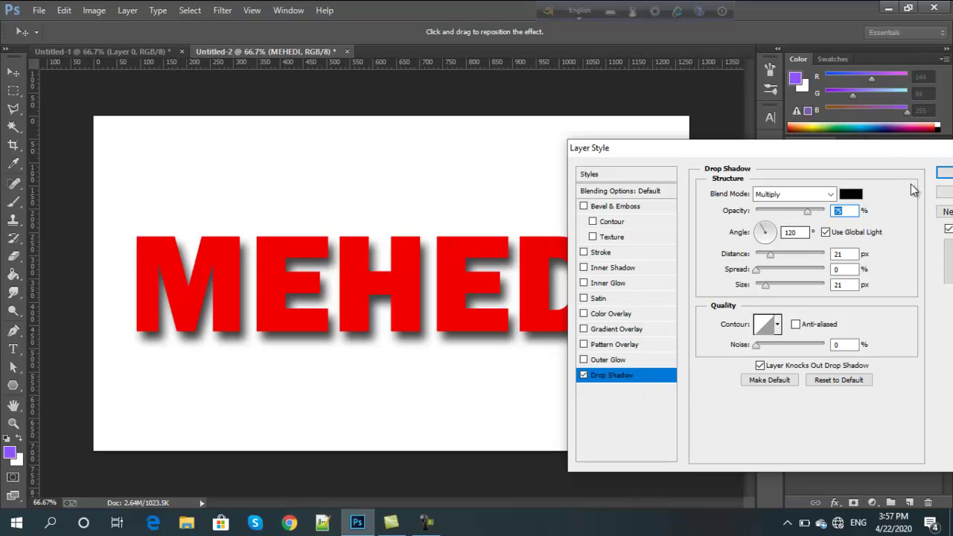
pyautogui.moveTo(831, 155); pyautogui.dragTo(802, 158)
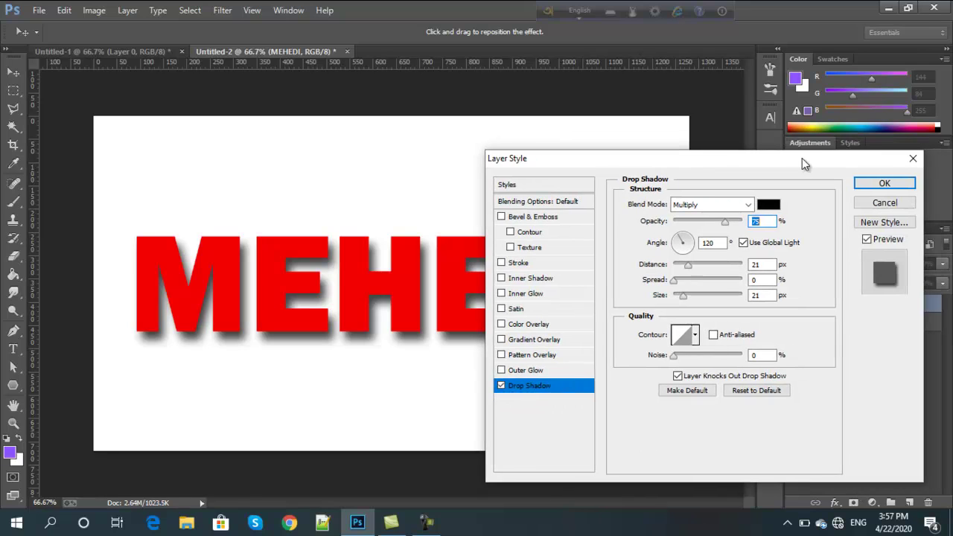
pyautogui.click(885, 184)
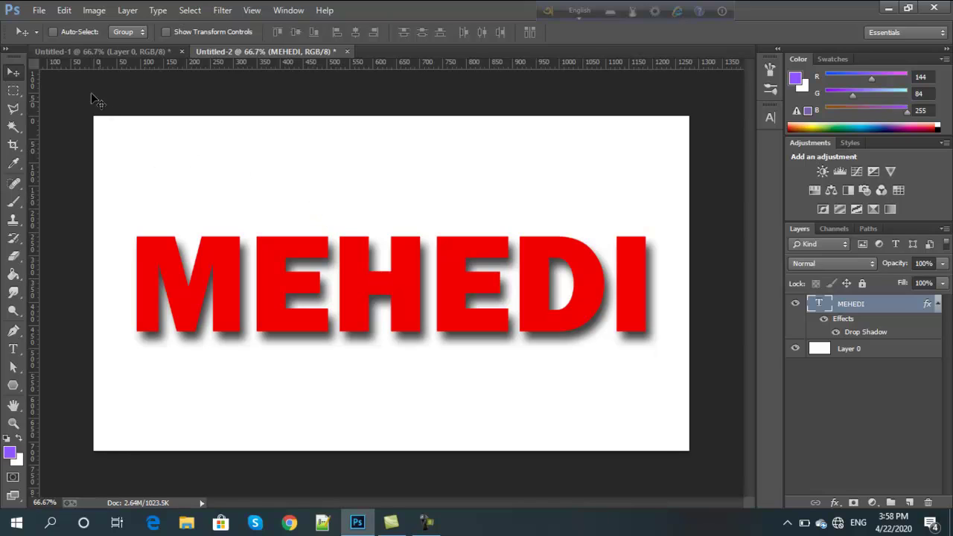
# Open the brushed-metal jpg, drag it into Untitled-2 as Layer 1, and close the jpg.
pyautogui.click(38, 12)
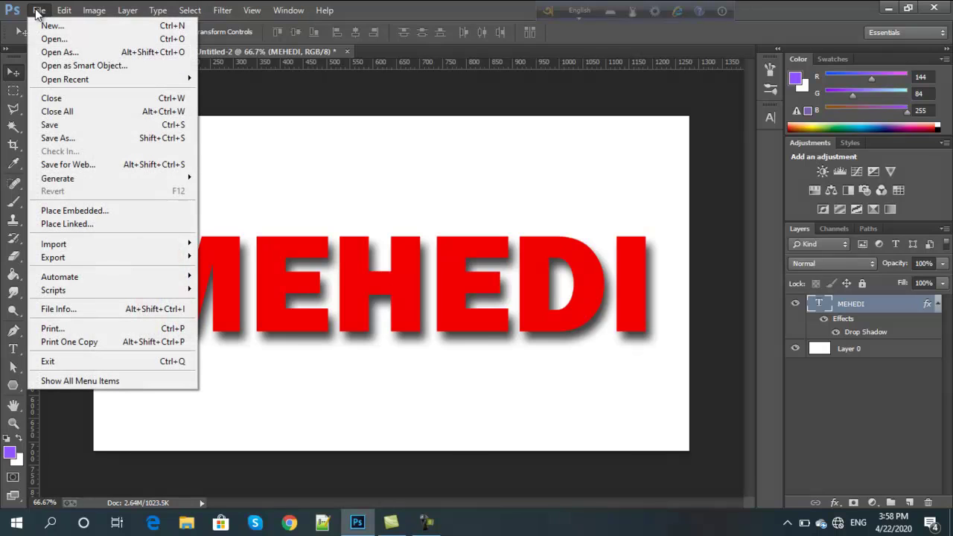
pyautogui.click(50, 40)
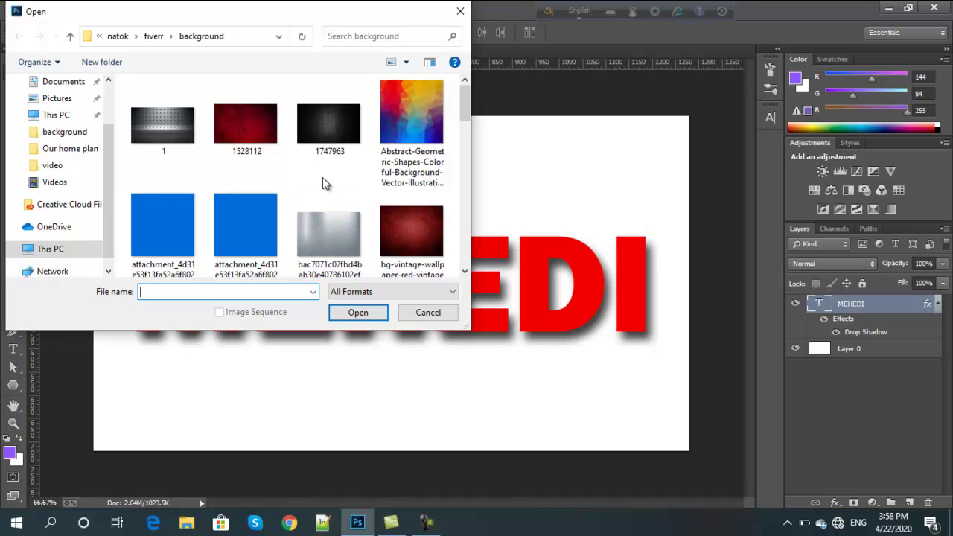
pyautogui.click(335, 234)
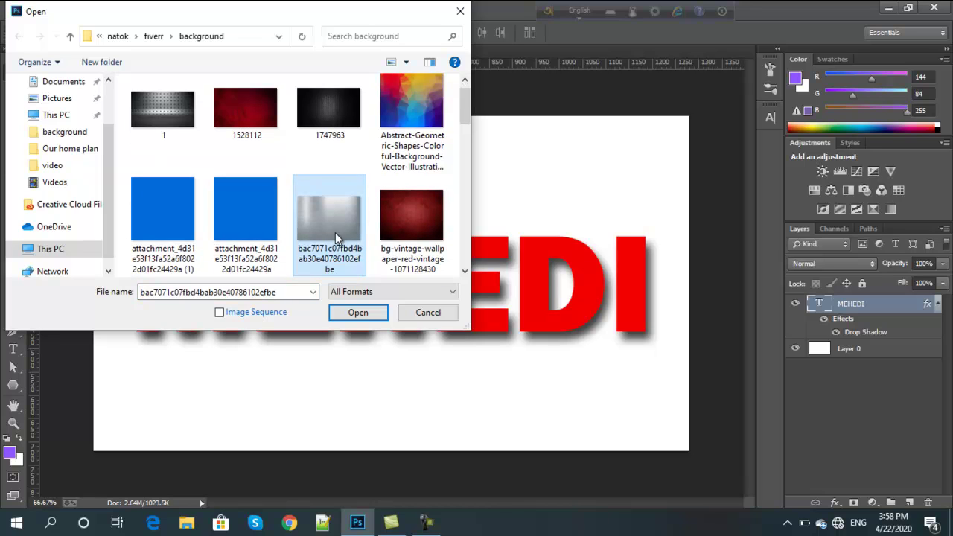
pyautogui.click(370, 314)
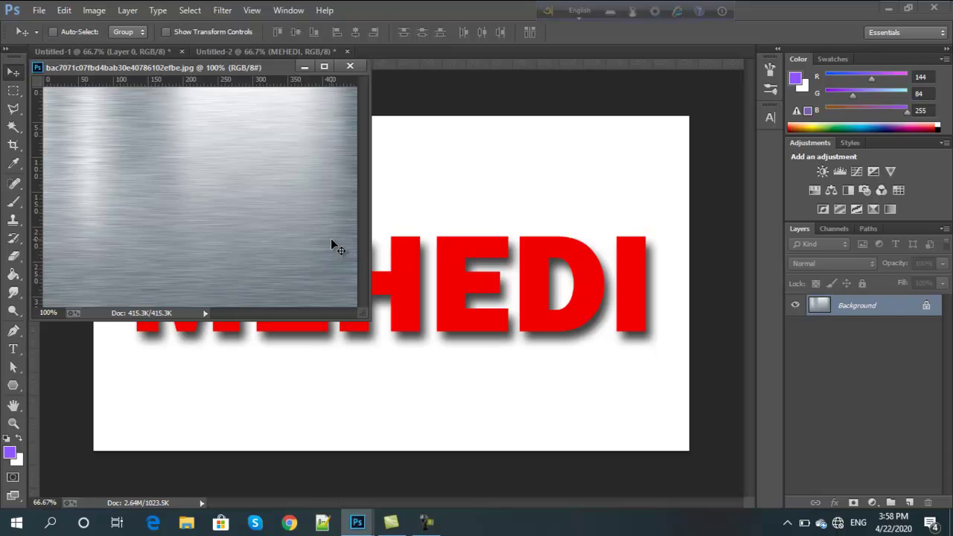
pyautogui.moveTo(332, 242); pyautogui.dragTo(433, 279)
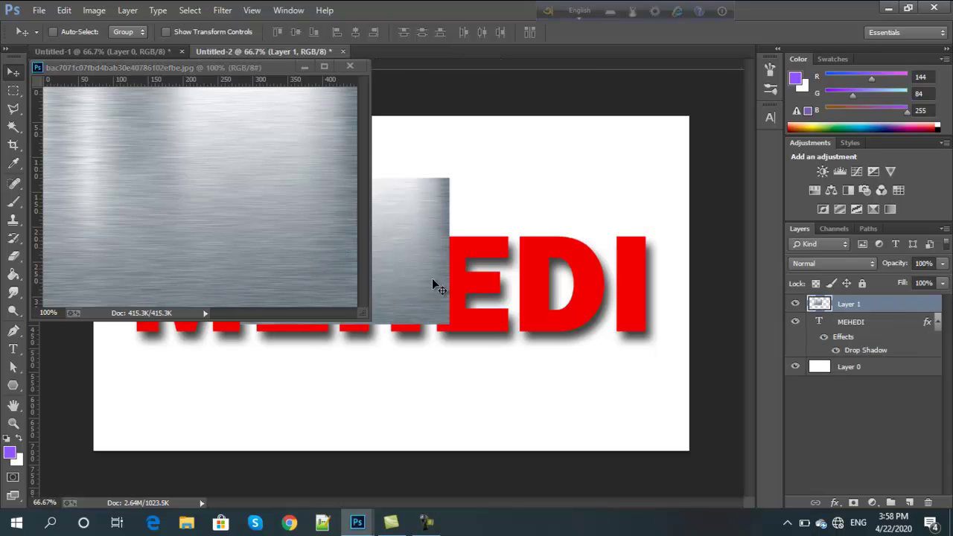
pyautogui.click(354, 67)
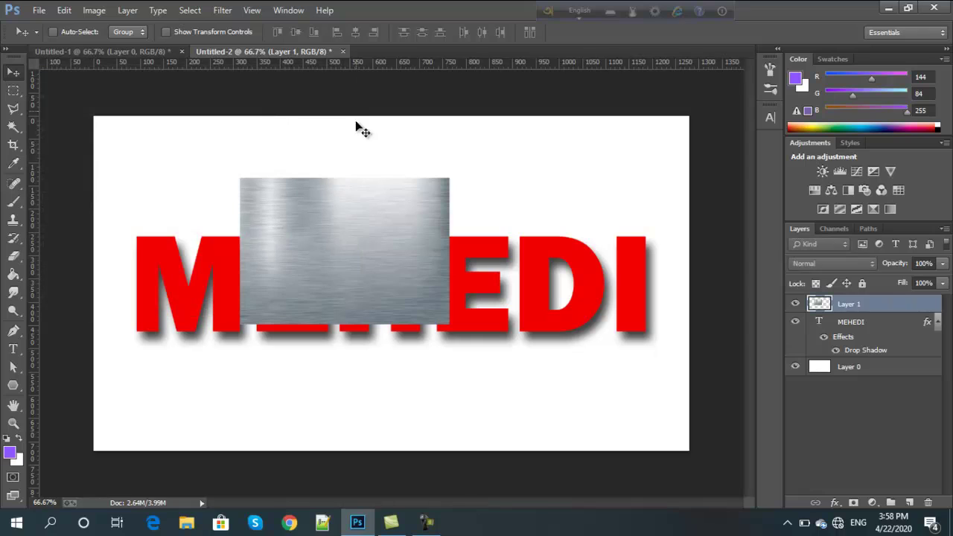
# Move the metal texture over the letters and Free Transform it wider to cover all of MEHEDI.
pyautogui.moveTo(379, 248); pyautogui.dragTo(271, 282)
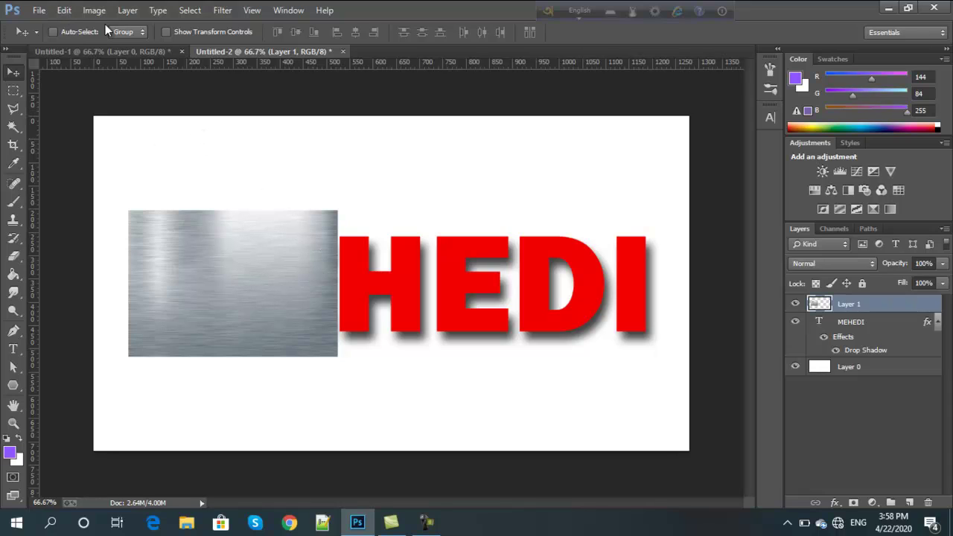
pyautogui.click(64, 10)
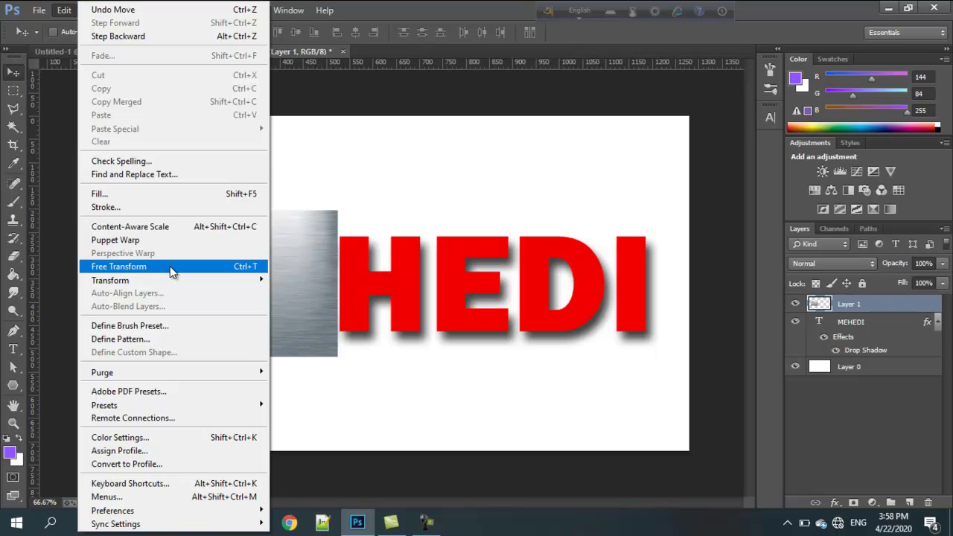
pyautogui.click(208, 272)
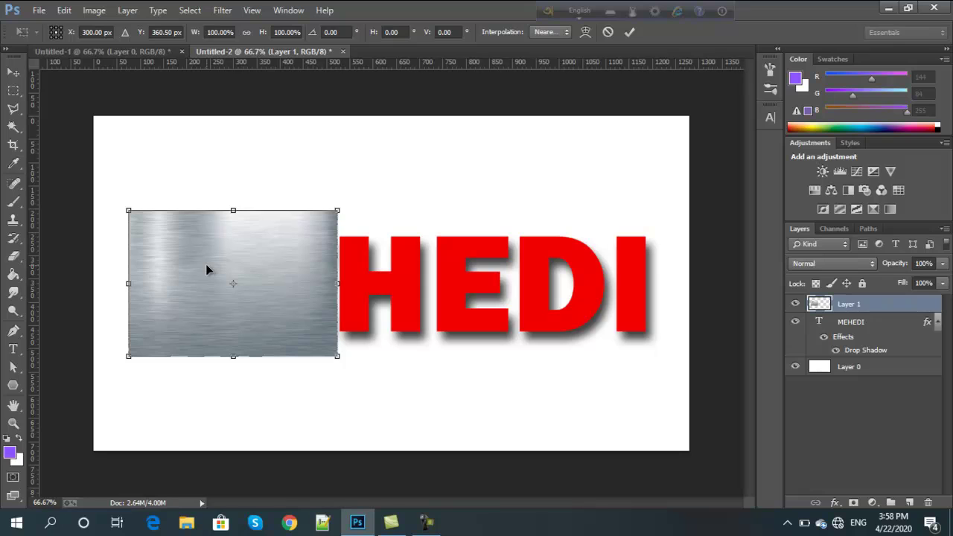
pyautogui.moveTo(337, 285); pyautogui.dragTo(670, 295)
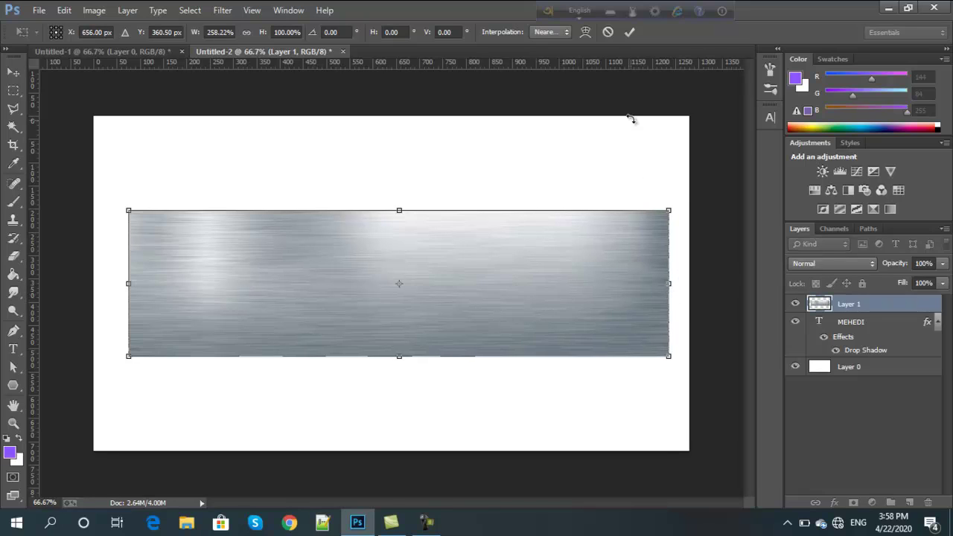
pyautogui.click(629, 32)
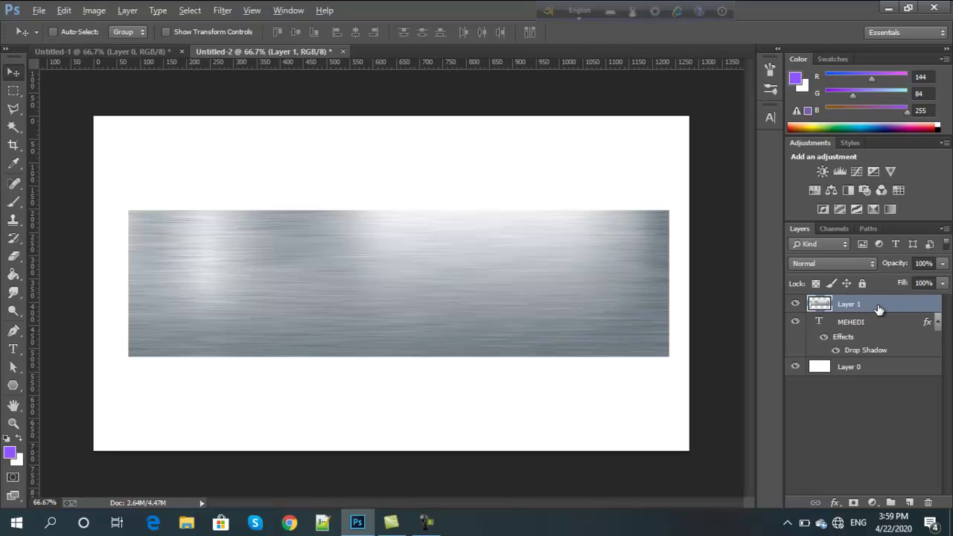
# Clip the metal Layer 1 into the MEHEDI text layer, then select Layer 0.
pyautogui.moveTo(878, 307); pyautogui.dragTo(871, 312)
pyautogui.moveTo(871, 311)
pyautogui.mouseDown()
pyautogui.moveTo(852, 307)
pyautogui.moveTo(872, 309)
pyautogui.mouseUp()
pyautogui.moveTo(869, 310); pyautogui.dragTo(868, 311)
pyautogui.keyDown('alt'); pyautogui.click(868, 310); pyautogui.keyUp('alt')
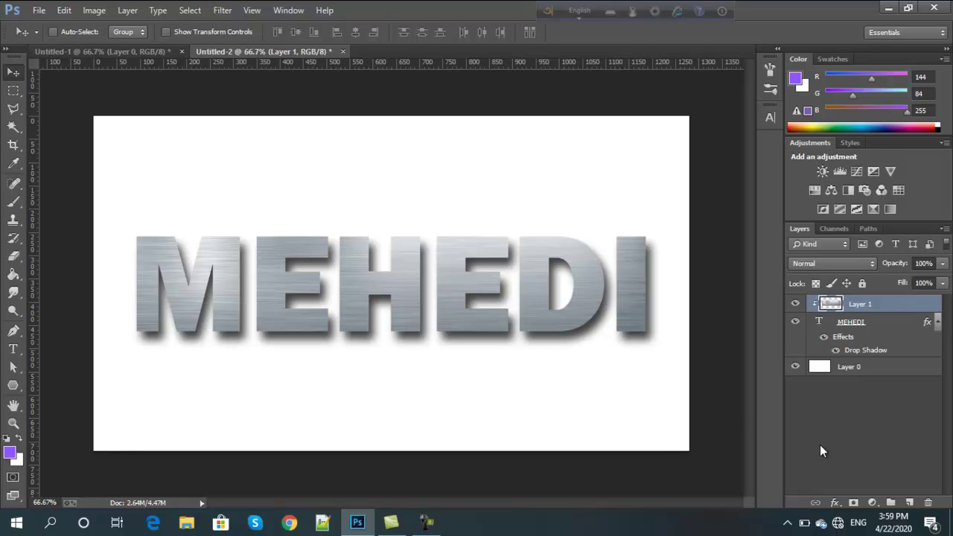
pyautogui.click(859, 369)
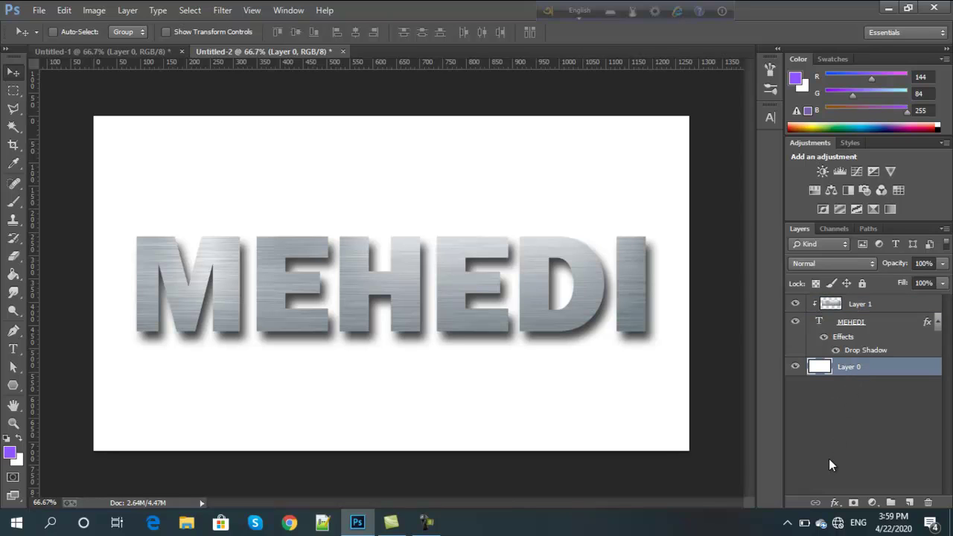
# Give Layer 0 a reversed radial black-to-white Gradient Overlay at 82% opacity.
pyautogui.click(834, 505)
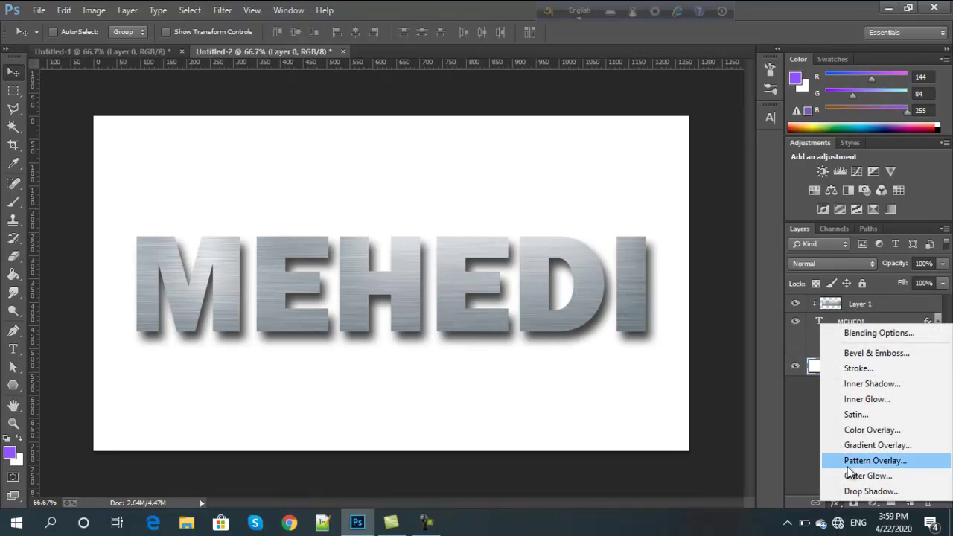
pyautogui.click(864, 444)
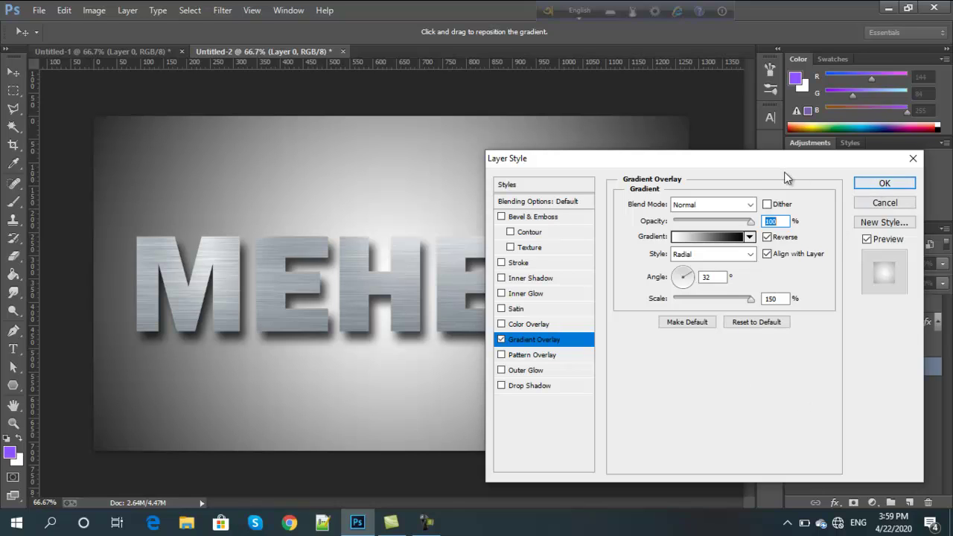
pyautogui.moveTo(751, 163); pyautogui.dragTo(775, 151)
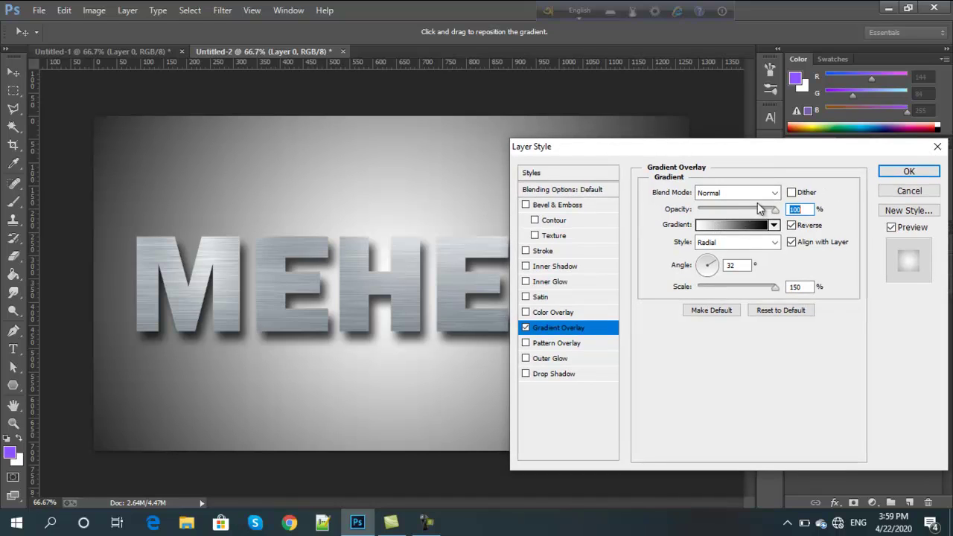
pyautogui.moveTo(773, 211); pyautogui.dragTo(763, 215)
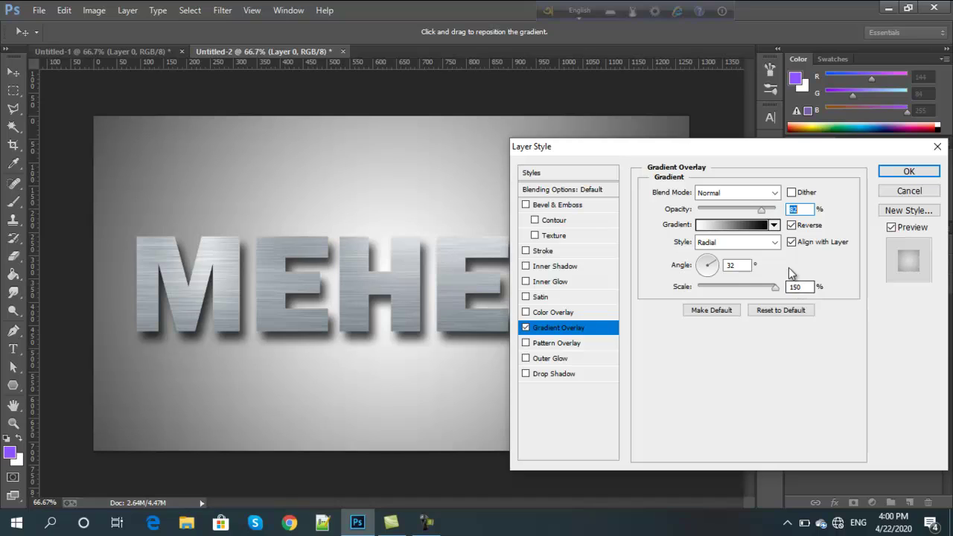
pyautogui.click(774, 226)
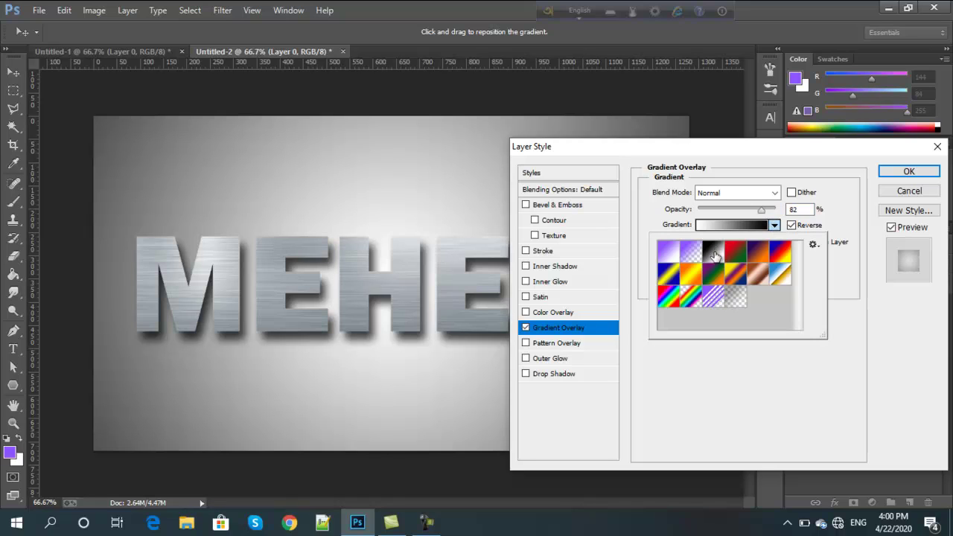
pyautogui.click(667, 254)
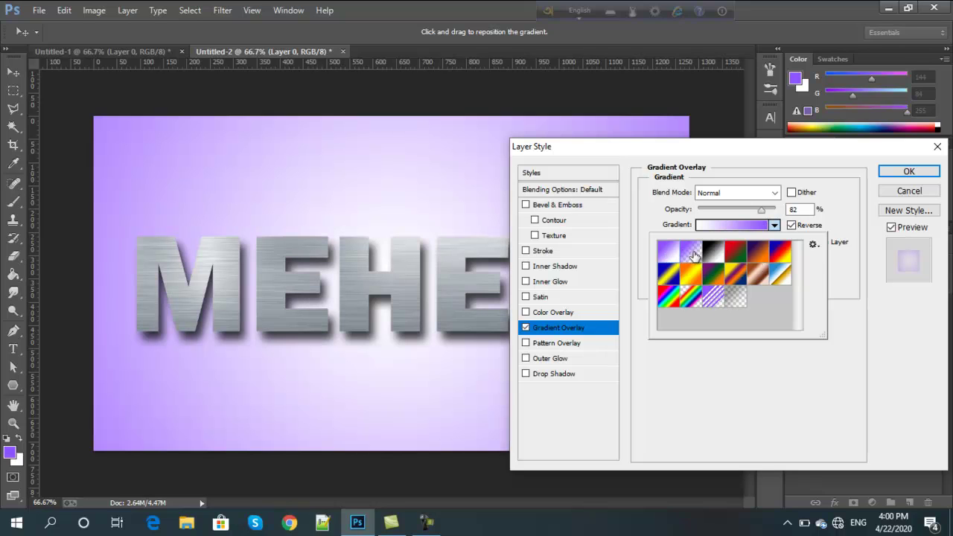
pyautogui.click(710, 256)
pyautogui.click(690, 255)
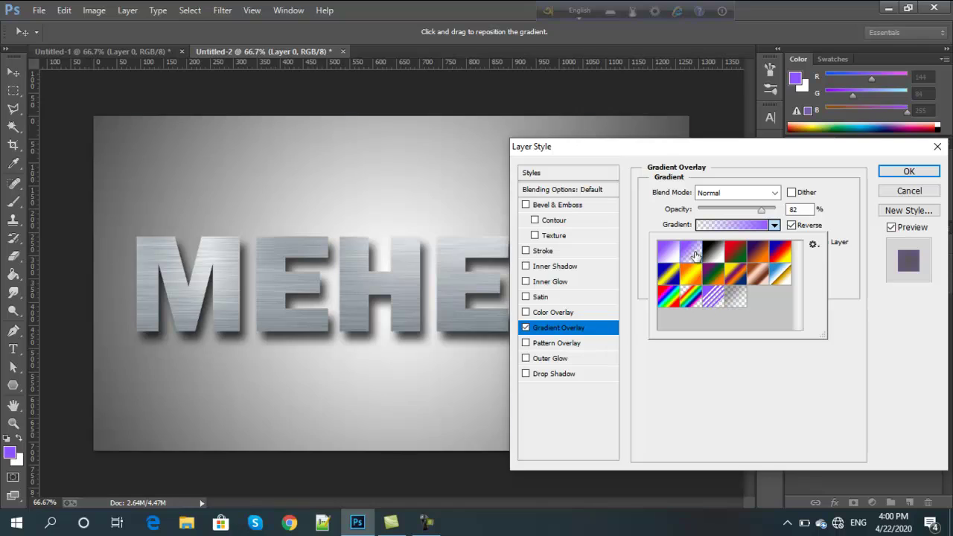
pyautogui.click(715, 254)
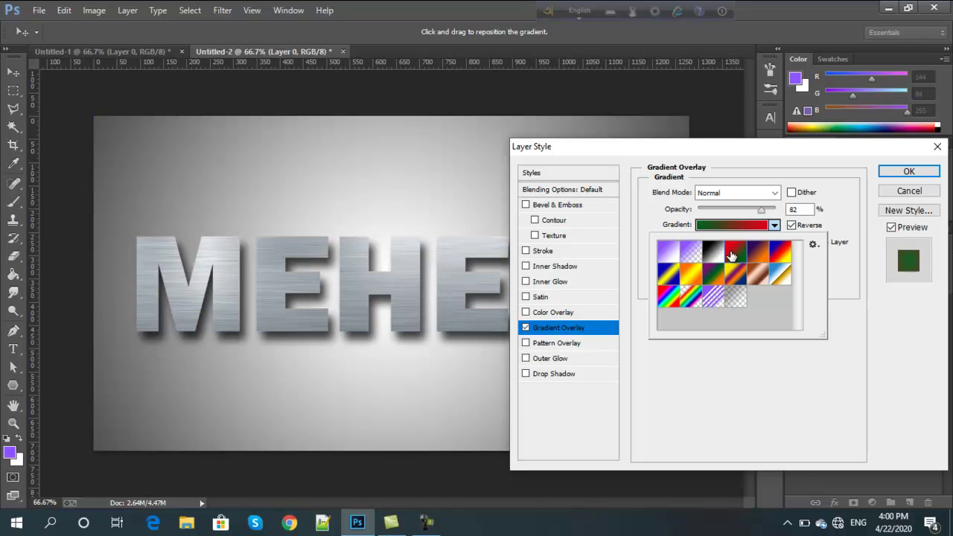
pyautogui.click(728, 255)
pyautogui.click(721, 256)
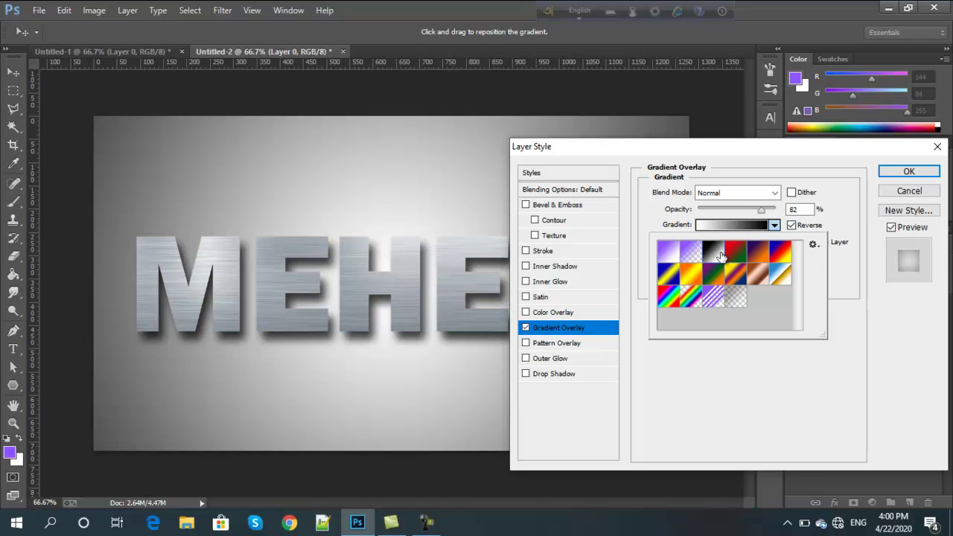
pyautogui.click(906, 172)
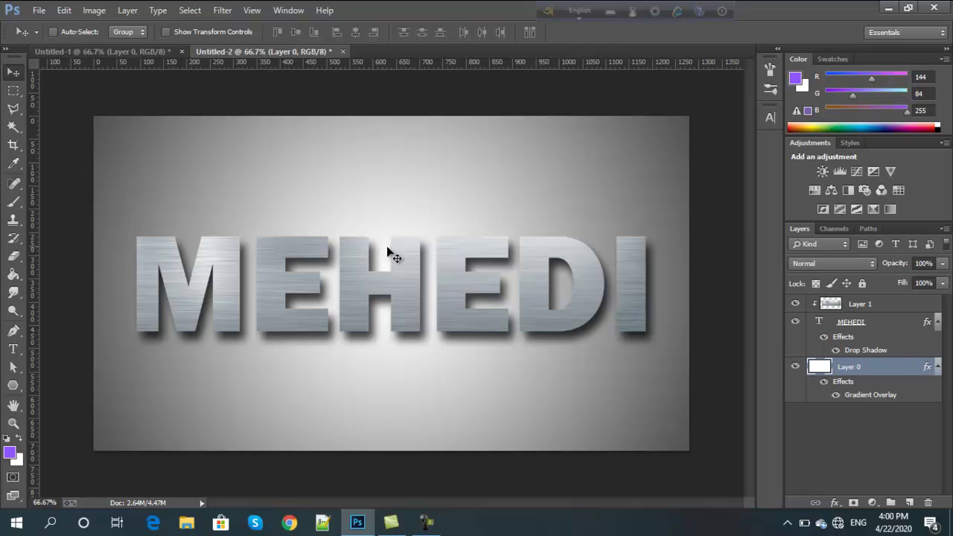
# Select Layer 1, then open the Abstract-Geometric low-poly image from the background folder.
pyautogui.click(868, 305)
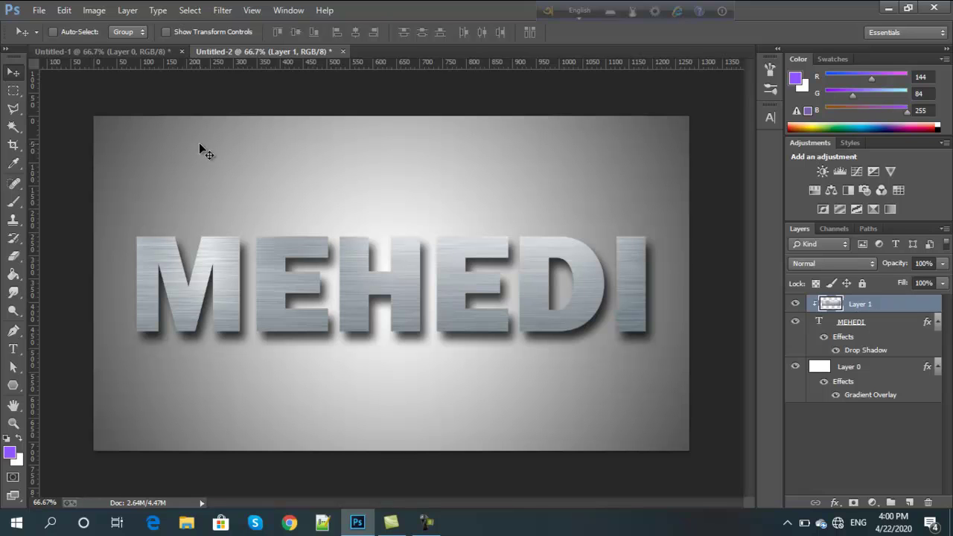
pyautogui.click(47, 13)
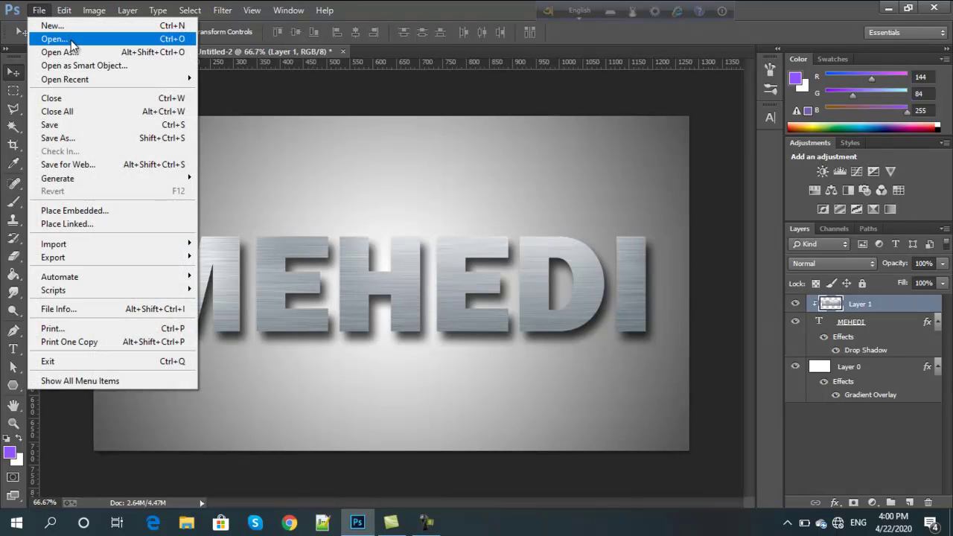
pyautogui.click(70, 41)
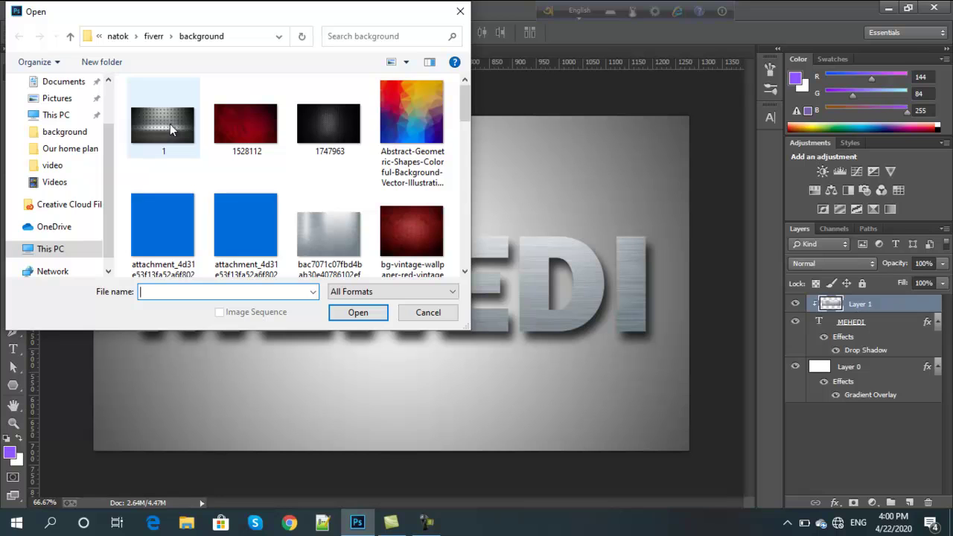
pyautogui.click(413, 126)
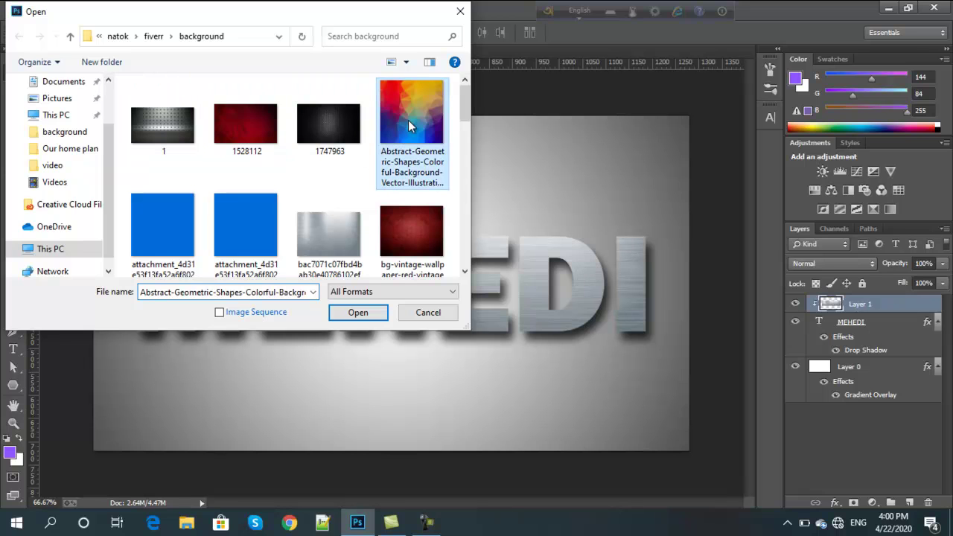
pyautogui.click(364, 311)
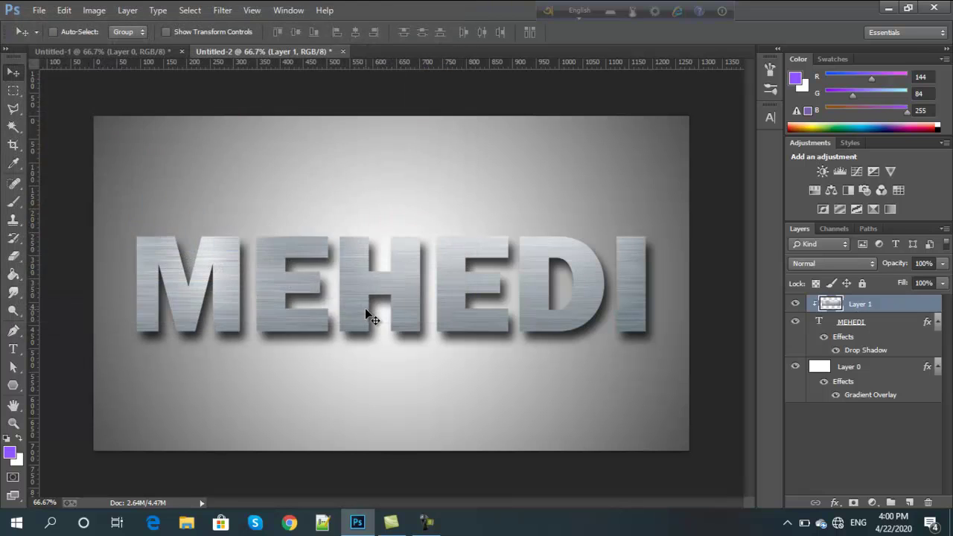
# Drag the low-poly image into Untitled-2 as Layer 2, clip it with Ctrl+Alt+G, and shift it over the letters.
pyautogui.moveTo(222, 185); pyautogui.dragTo(425, 244)
pyautogui.hotkey('ctrl', 'alt', 'g')
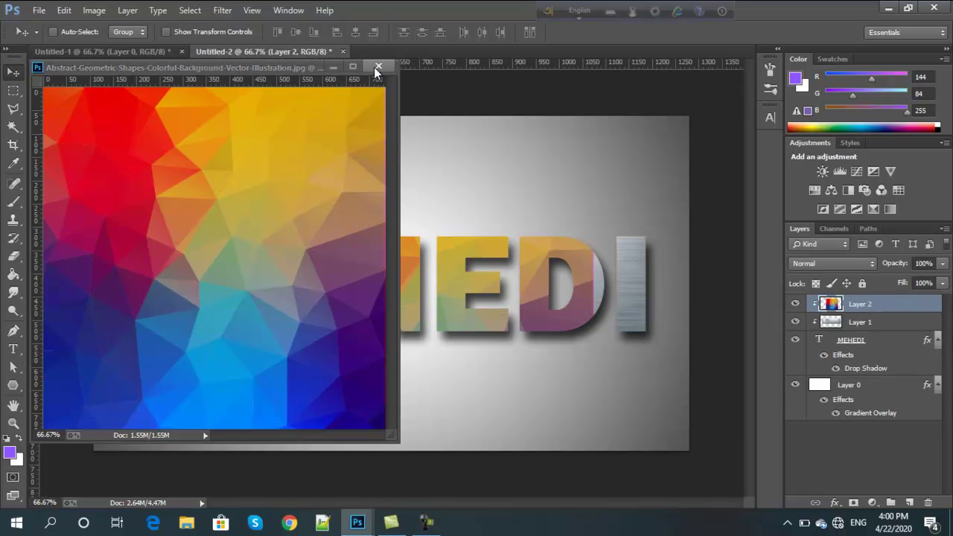
pyautogui.click(375, 67)
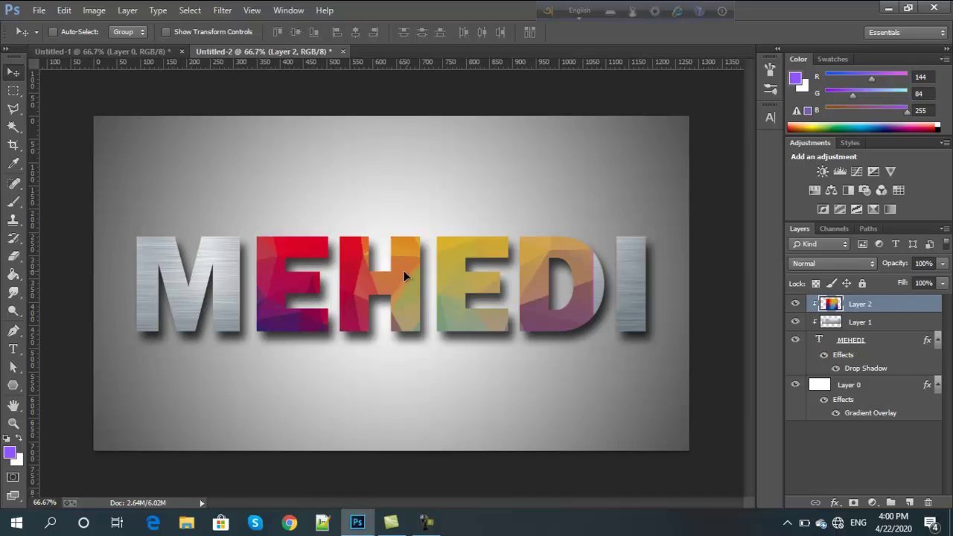
pyautogui.moveTo(404, 272); pyautogui.dragTo(288, 302)
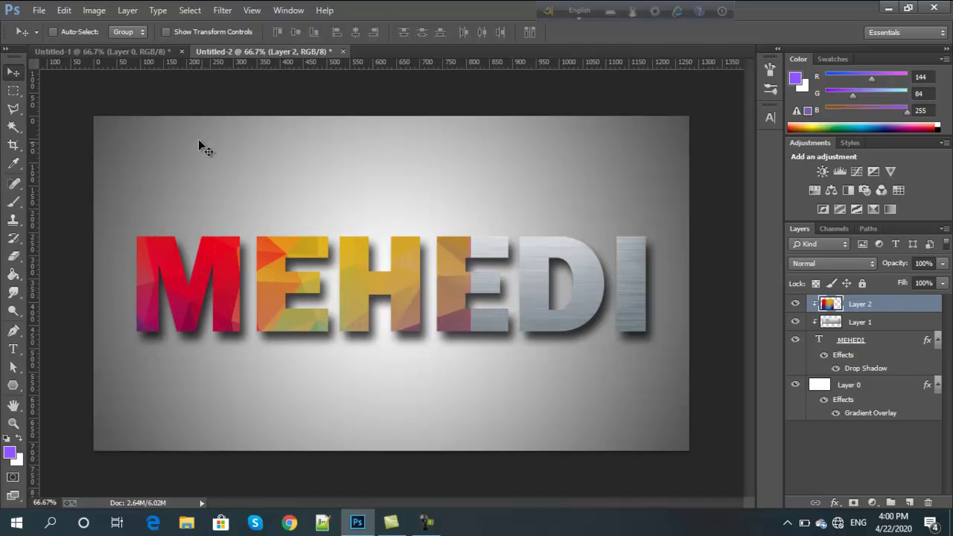
pyautogui.click(64, 9)
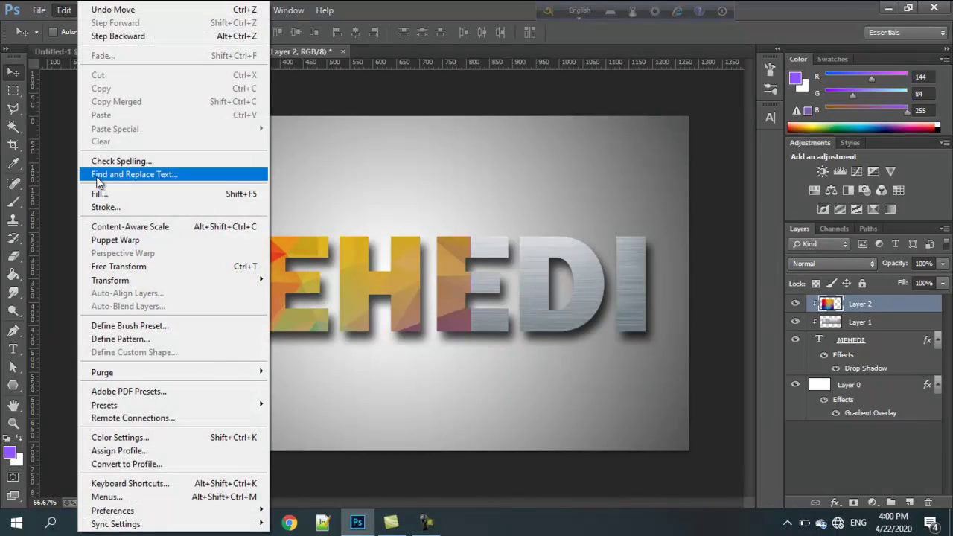
# Free-transform Layer 2's low-poly texture to 157.88% width so it covers all of MEHEDI.
pyautogui.click(115, 266)
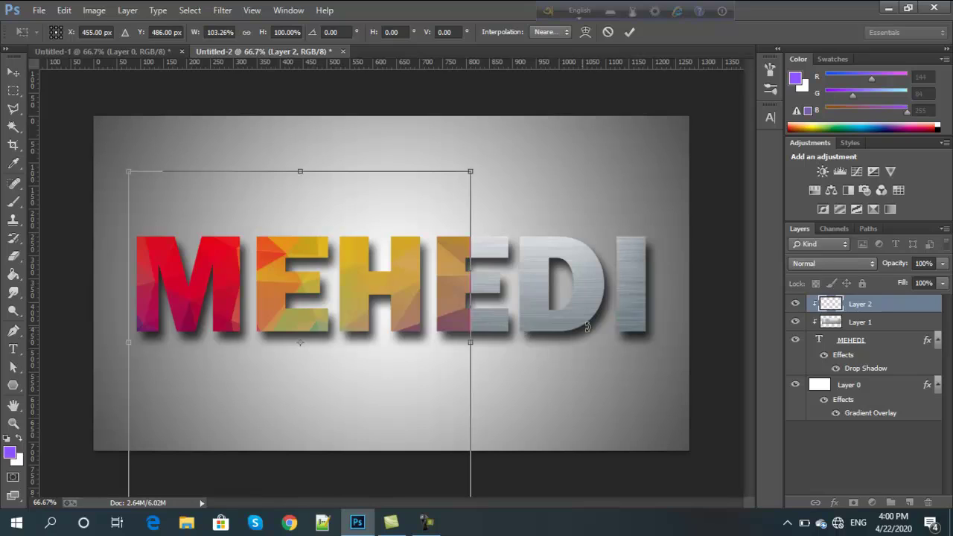
pyautogui.moveTo(470, 341); pyautogui.dragTo(482, 341)
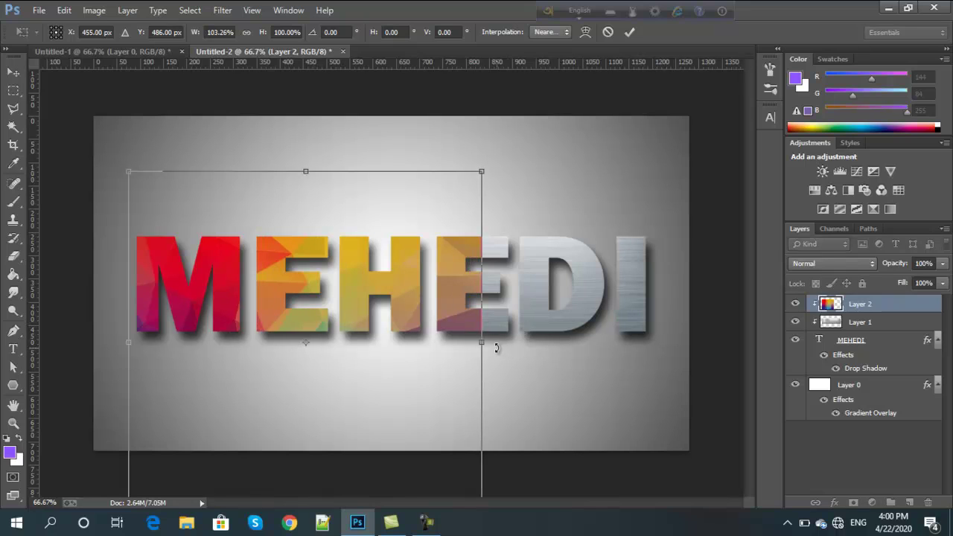
pyautogui.moveTo(481, 342); pyautogui.dragTo(669, 331)
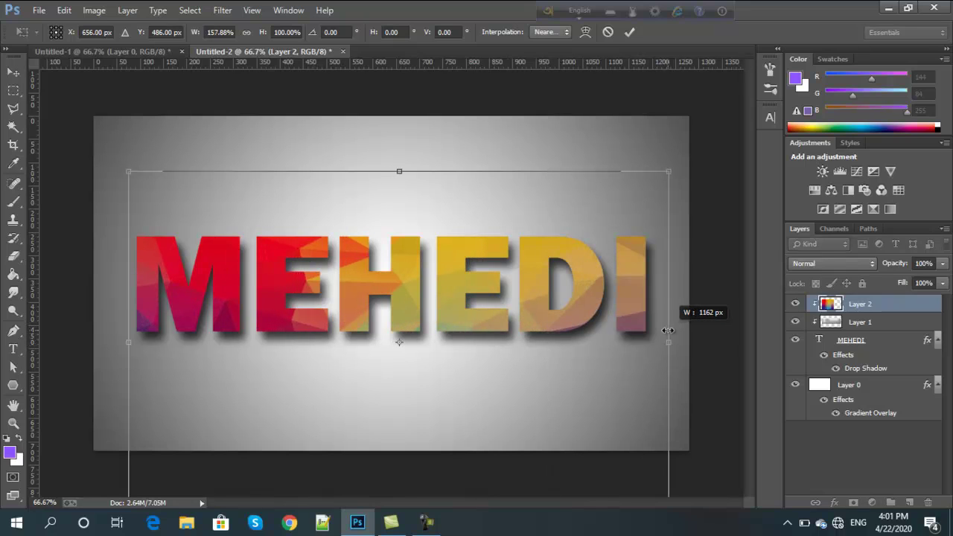
pyautogui.click(629, 32)
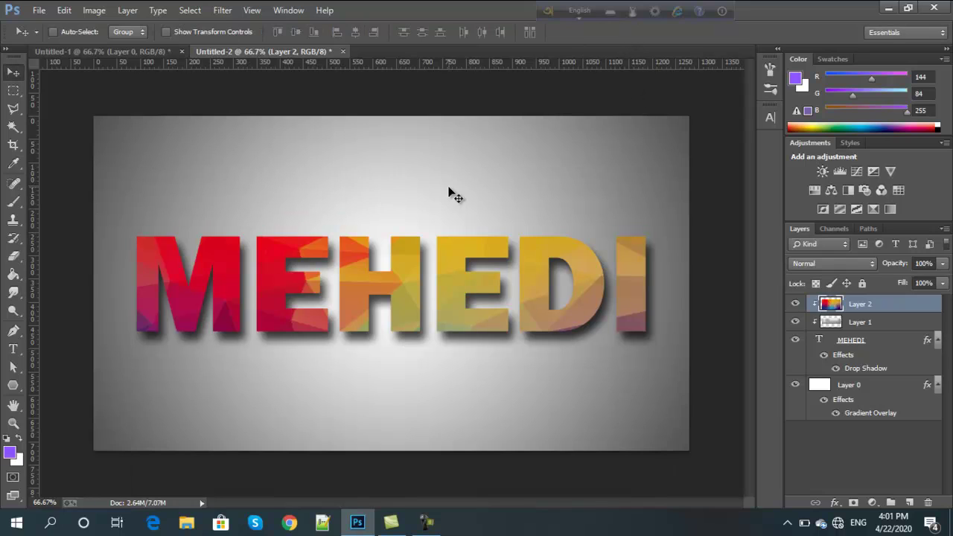